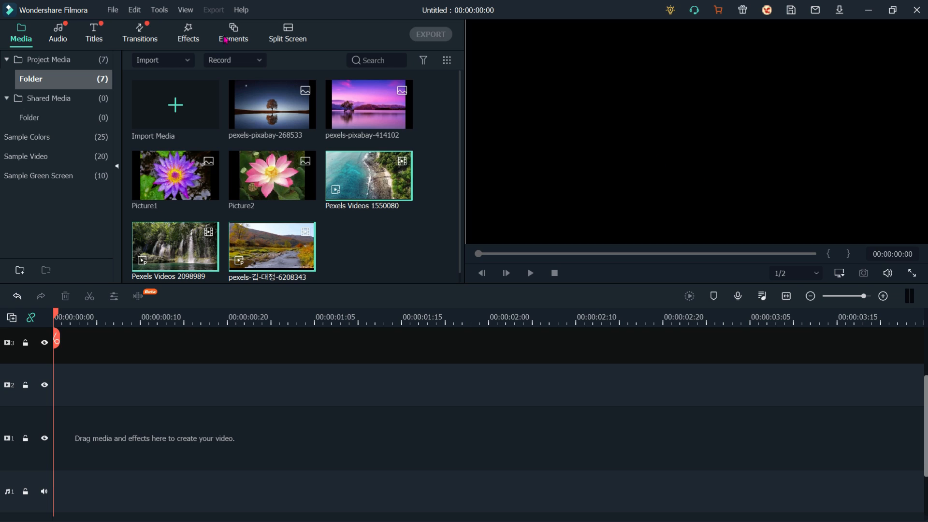
Step: Browse the included split screen layouts
left_click(293, 41)
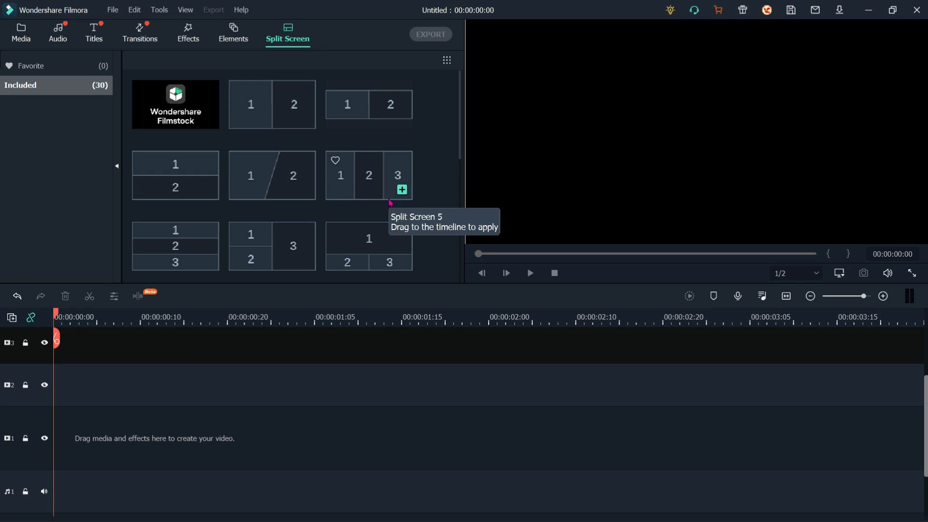
scroll(381, 180, "down", 5)
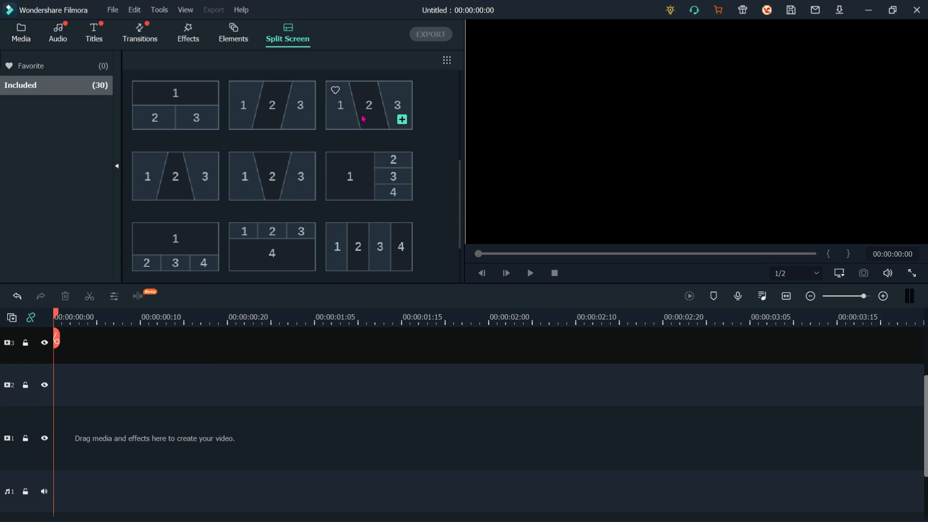
scroll(380, 194, "down", 2)
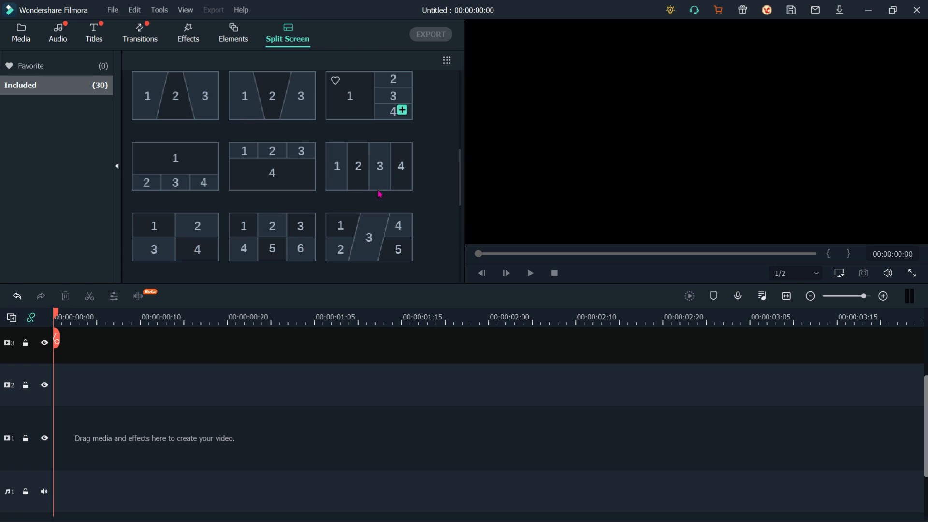
scroll(321, 203, "down", 3)
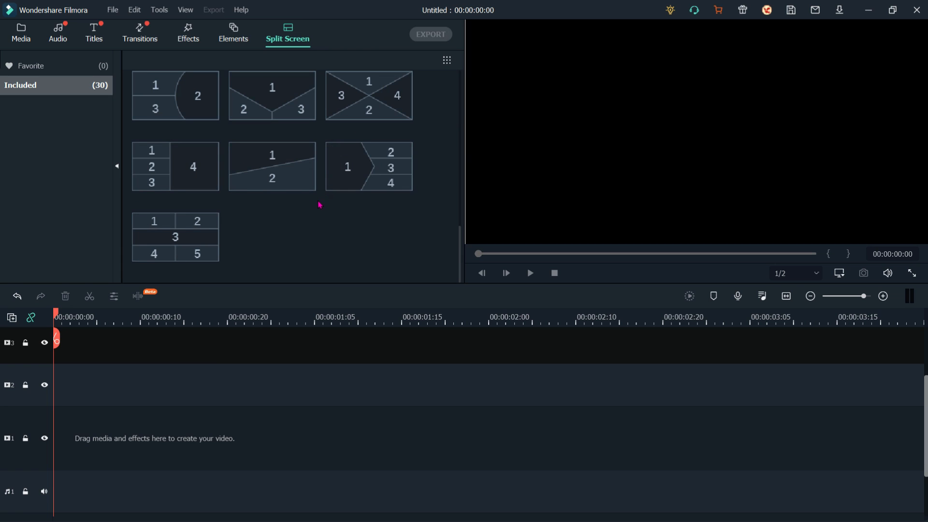
scroll(320, 205, "up", 10)
scroll(320, 204, "down", 5)
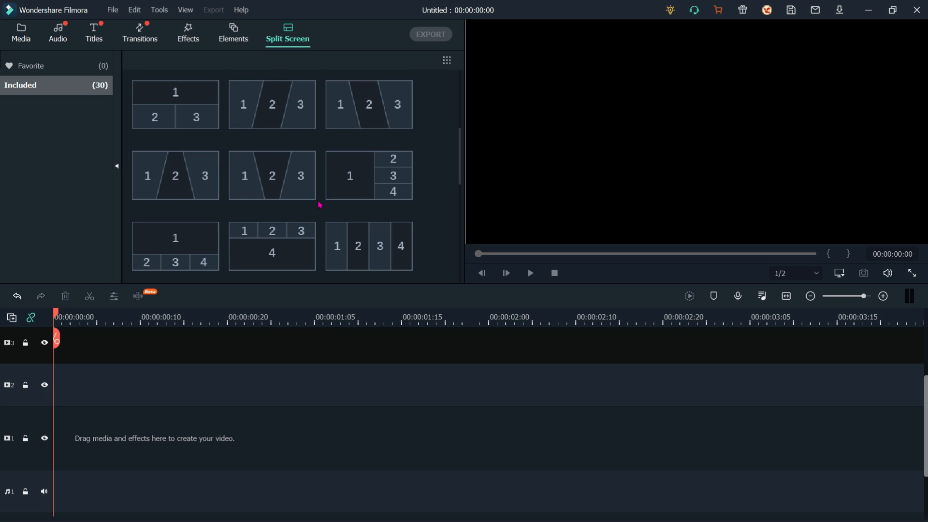
scroll(338, 218, "up", 5)
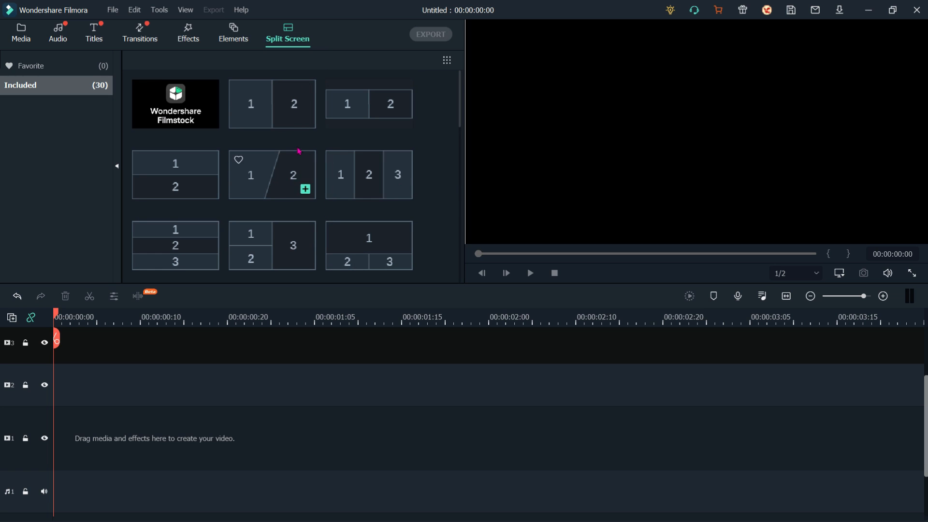
Step: Preview the side-by-side Split Screen 1 layout and add it at the start of video track 1
left_click(291, 115)
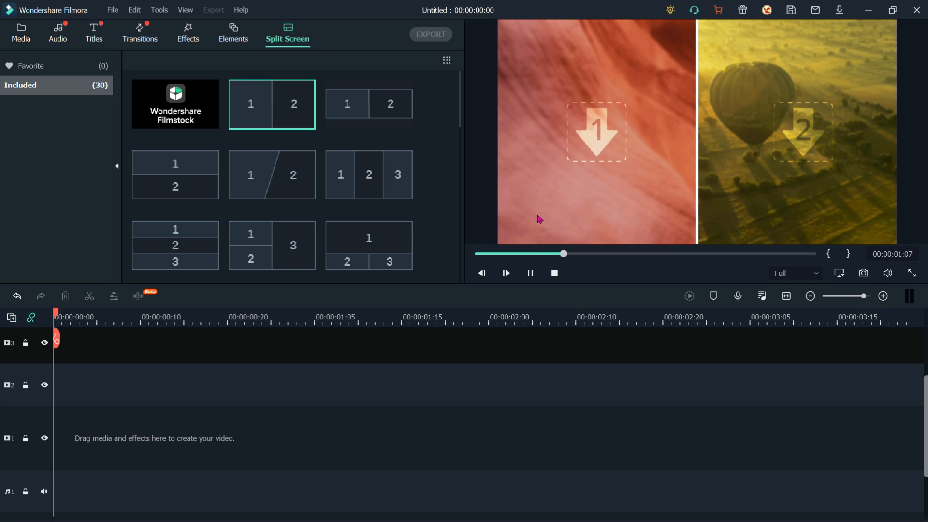
mouse_move(281, 112)
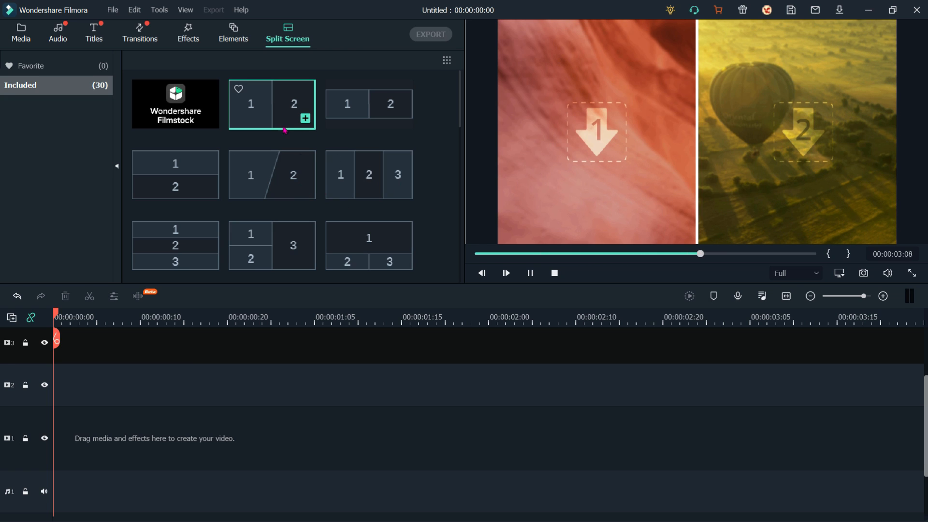
left_click_drag(281, 112, 46, 456)
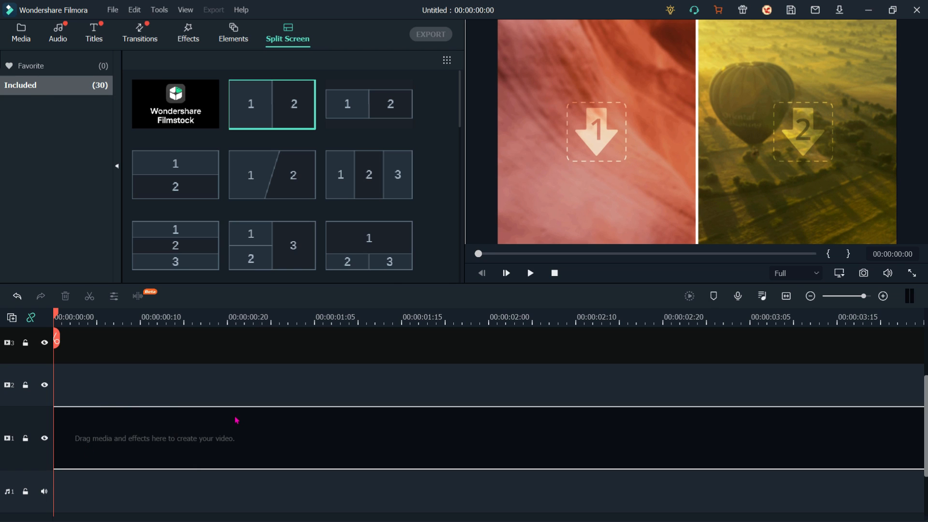
left_click_drag(236, 420, 237, 429)
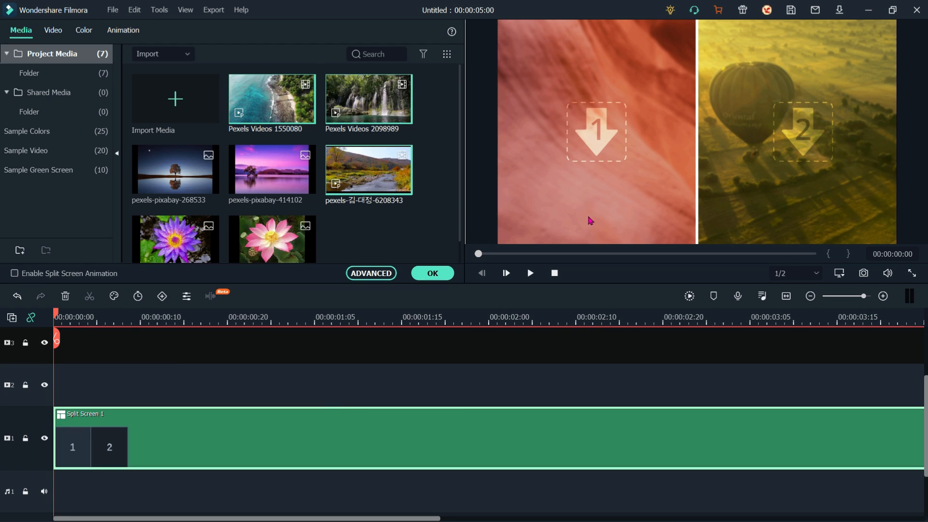
Step: Fill pane 1 with the pexels-pixabay-414102 image and pane 2 with the pexels-김-대정-6208343 river video
left_click(604, 164)
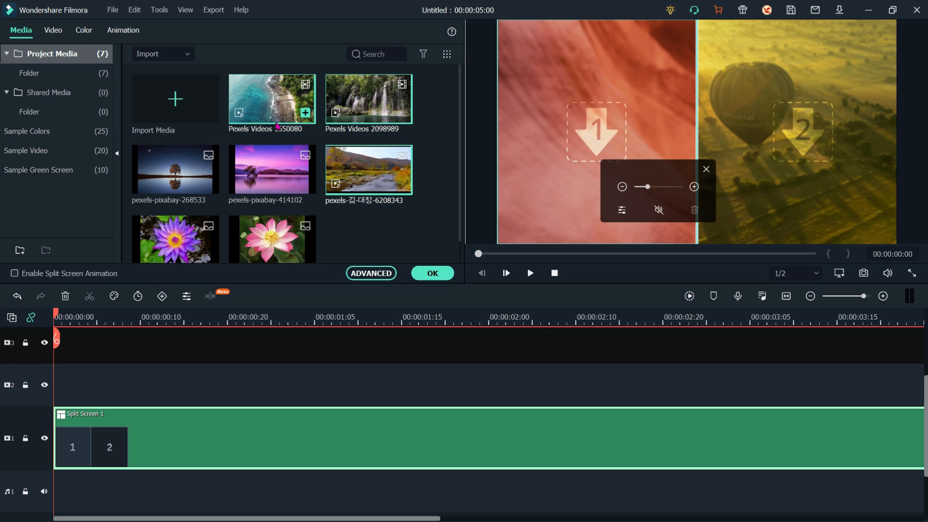
left_click_drag(285, 169, 556, 118)
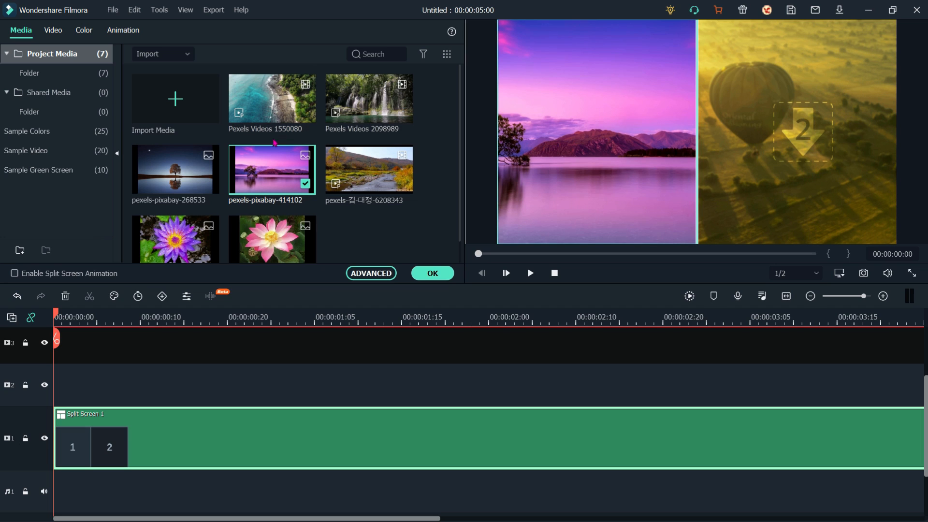
left_click_drag(346, 170, 743, 128)
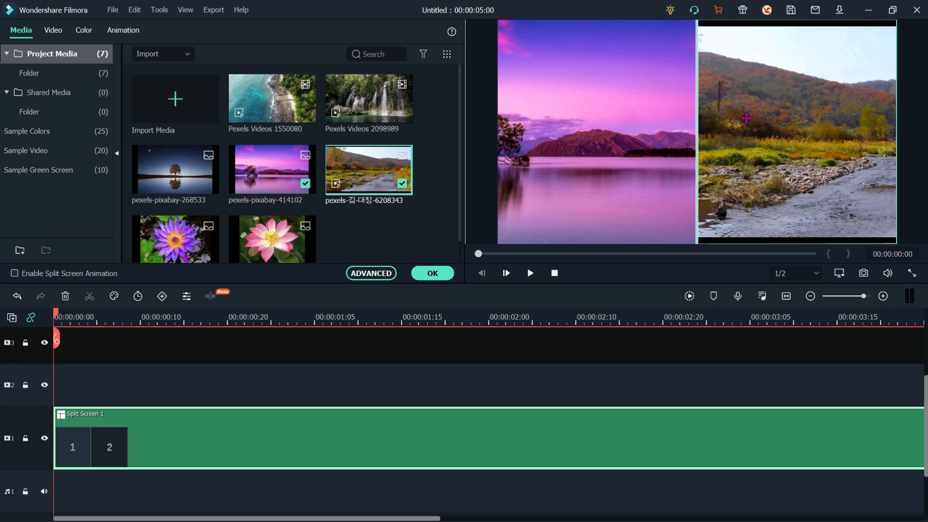
Step: Scale down the lake image in pane 1 and the river video in pane 2 of the split screen
left_click(613, 133)
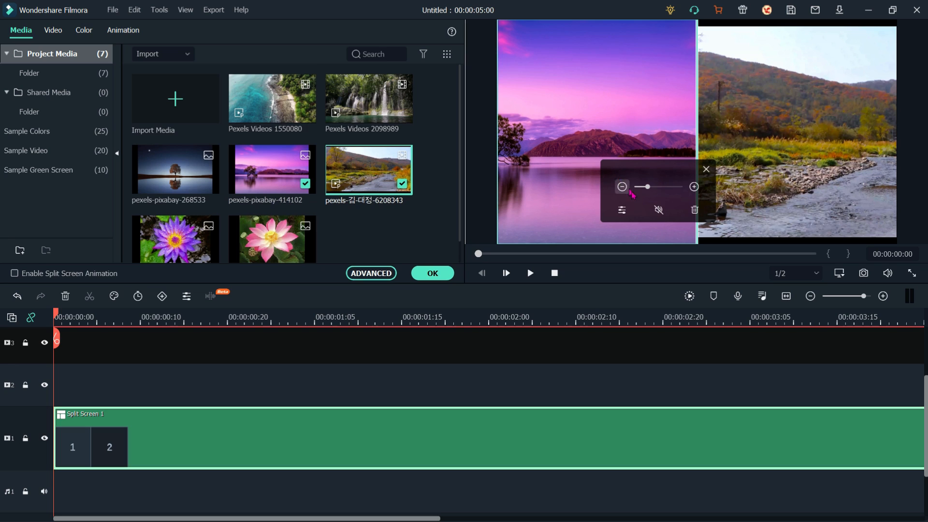
mouse_move(647, 187)
left_mouse_down()
mouse_move(669, 187)
mouse_move(632, 187)
mouse_move(647, 187)
left_mouse_up()
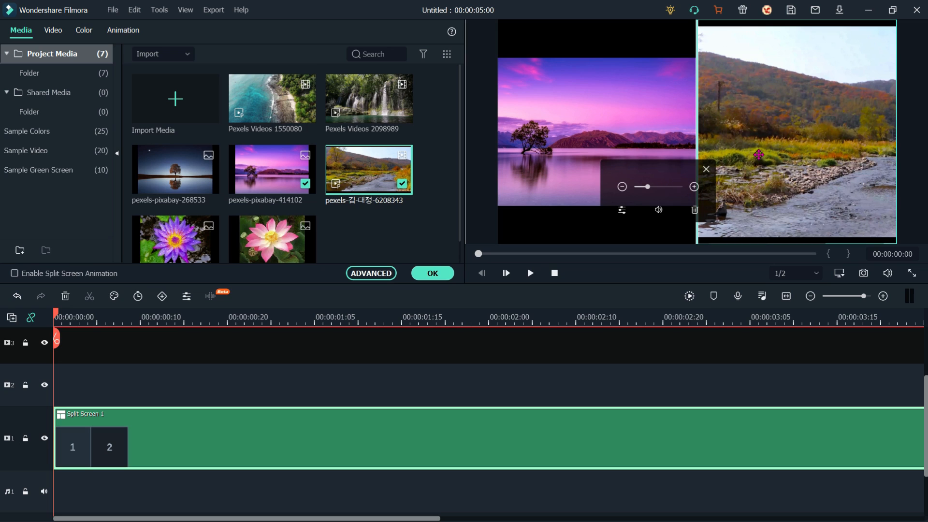
left_click(623, 187)
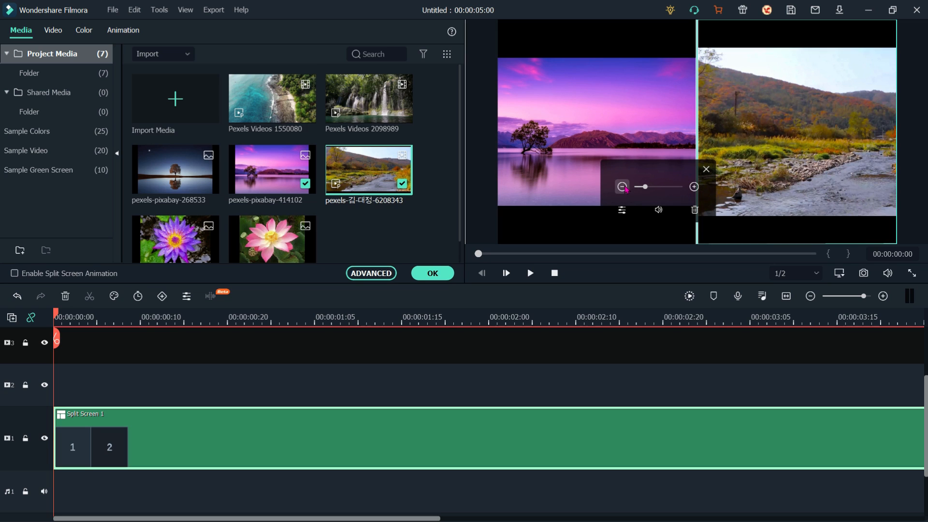
left_click(624, 188)
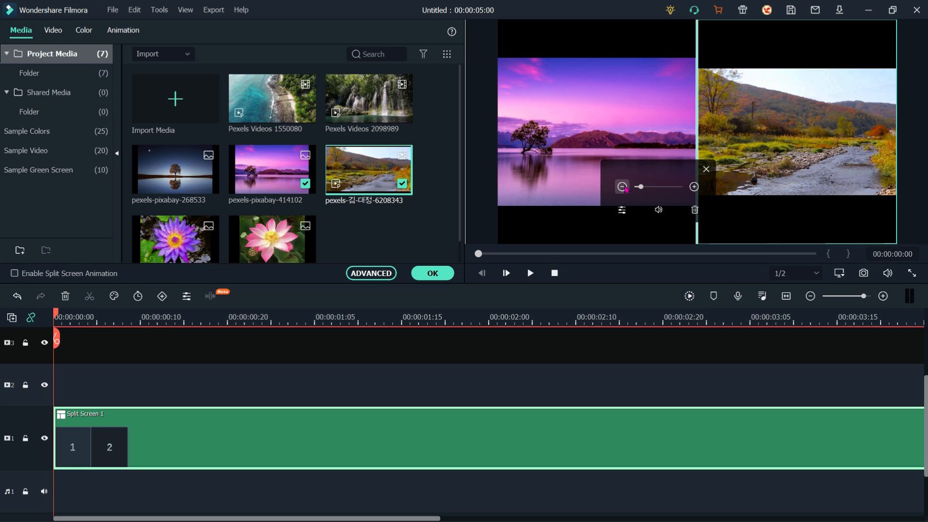
left_click(624, 188)
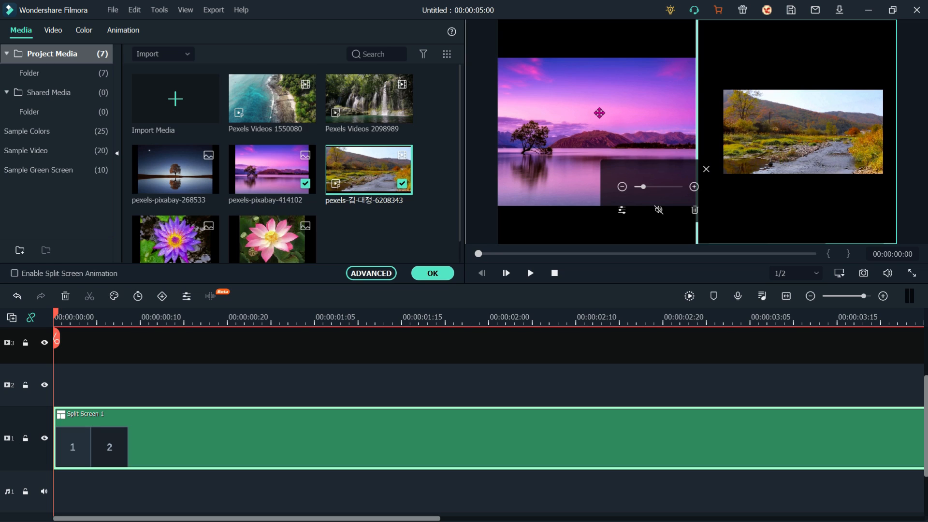
Step: Shift the lake image slightly left within pane 1, and play back the split screen before accepting it
left_click(598, 111)
left_click_drag(599, 113, 606, 113)
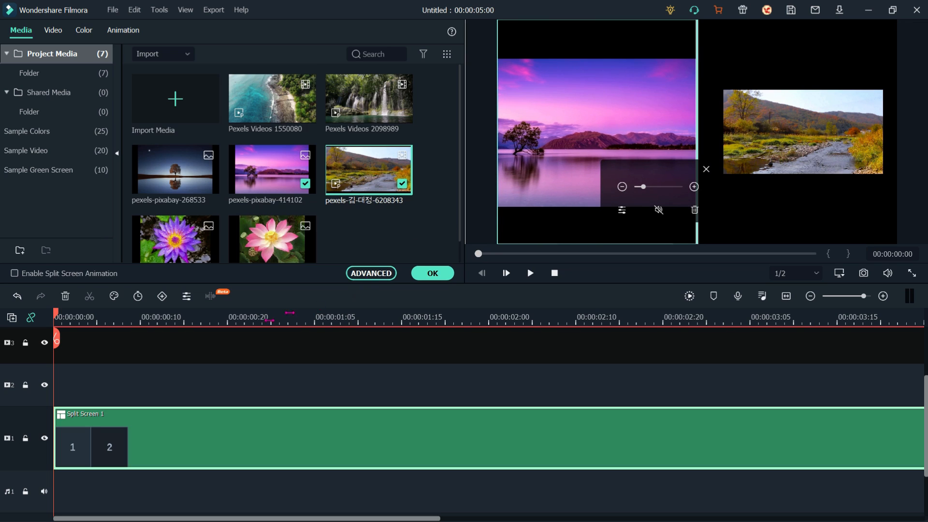
key("space")
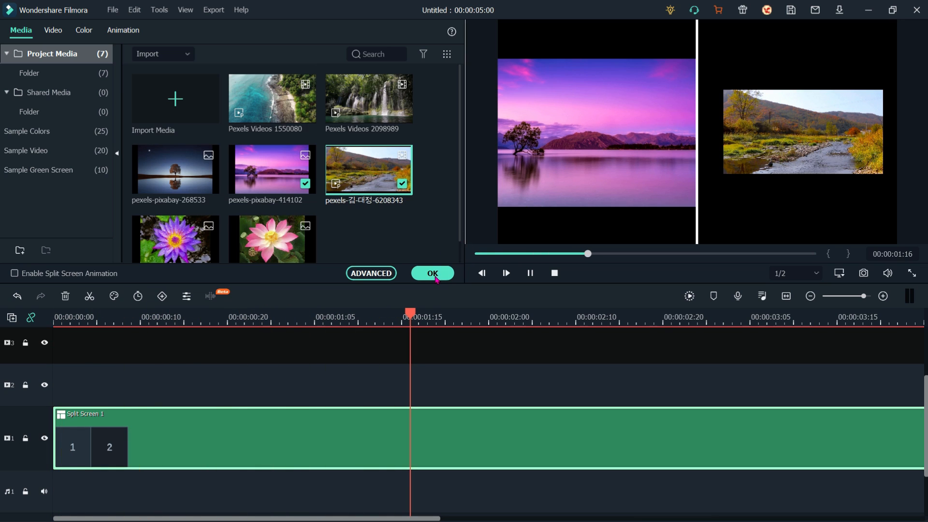
left_click(433, 273)
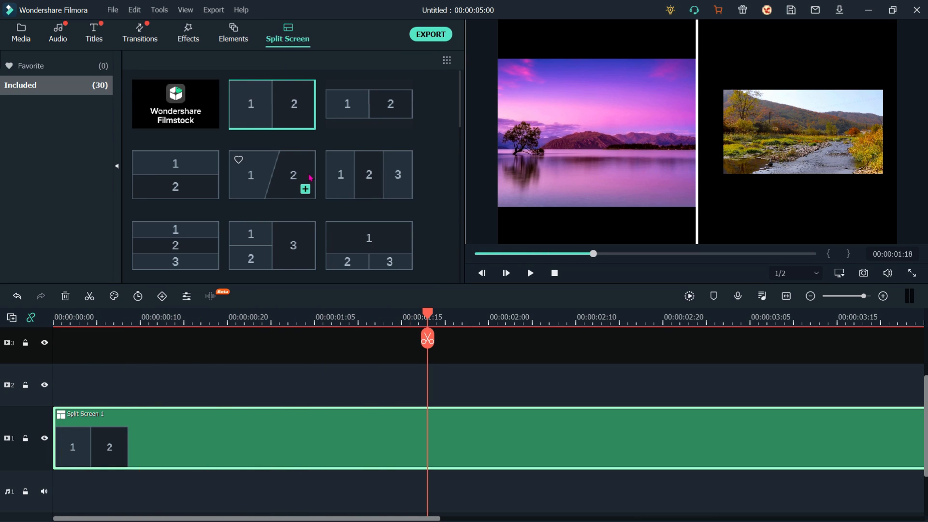
Step: Replace the Split Screen 1 clip on video track 1 with the three-pane Split Screen 7 layout
left_click(284, 241)
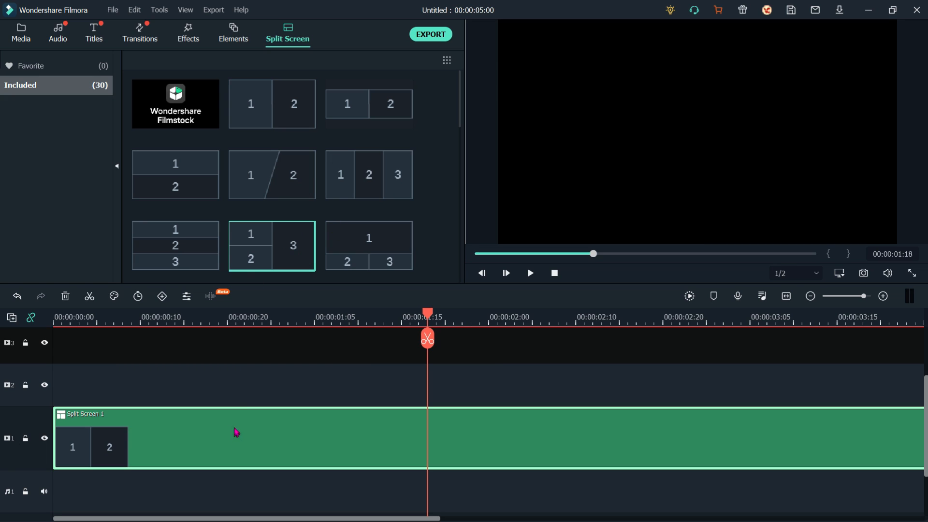
key("Delete")
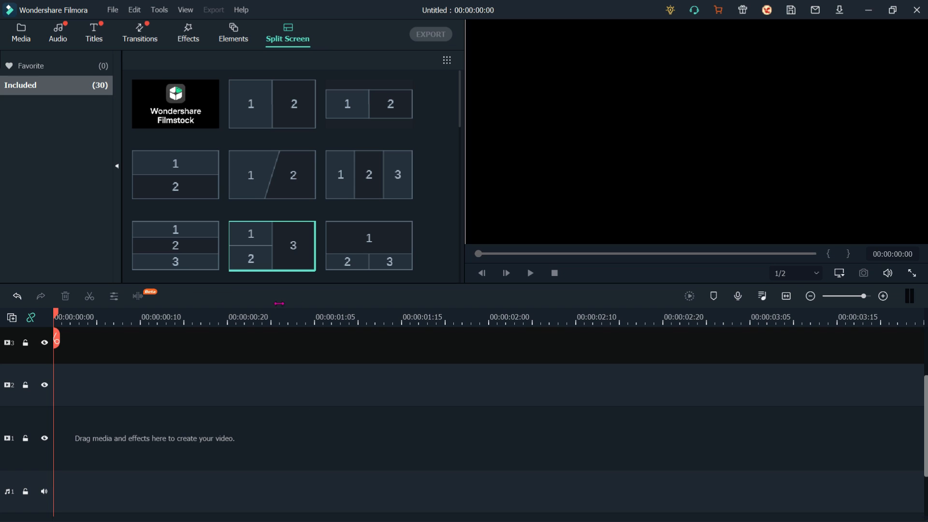
left_click_drag(277, 244, 42, 443)
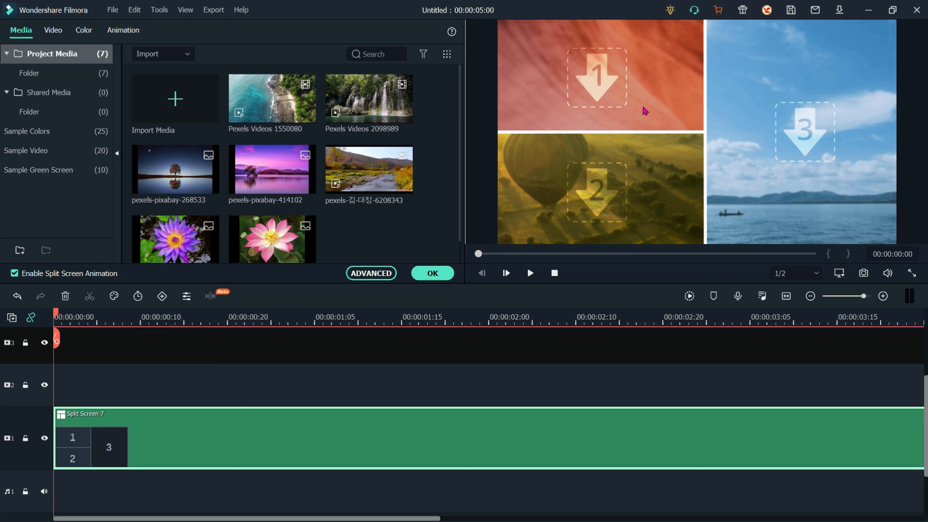
Step: Fill pane 1 with pexels-pixabay-414102, pane 2 with pexels-pixabay-268533 and pane 3 with Pexels Videos 1550080
left_click(626, 66)
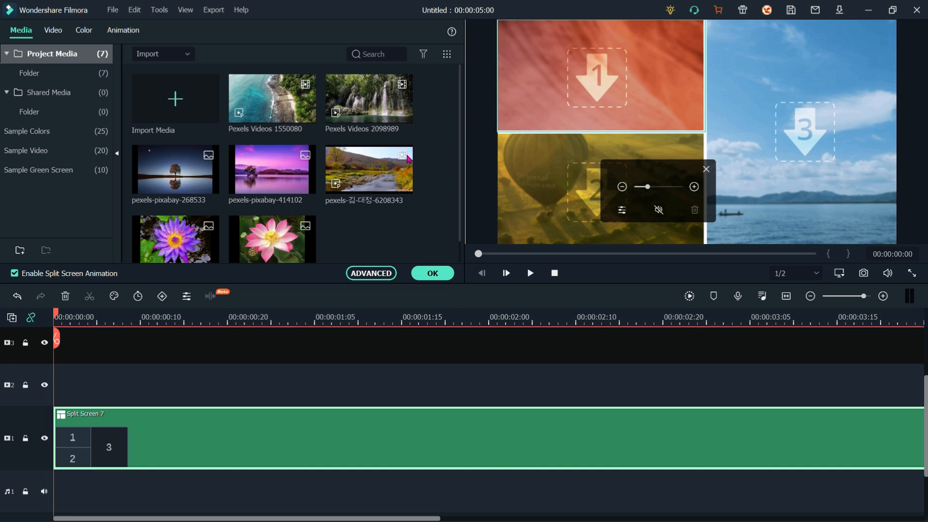
left_click_drag(279, 170, 562, 75)
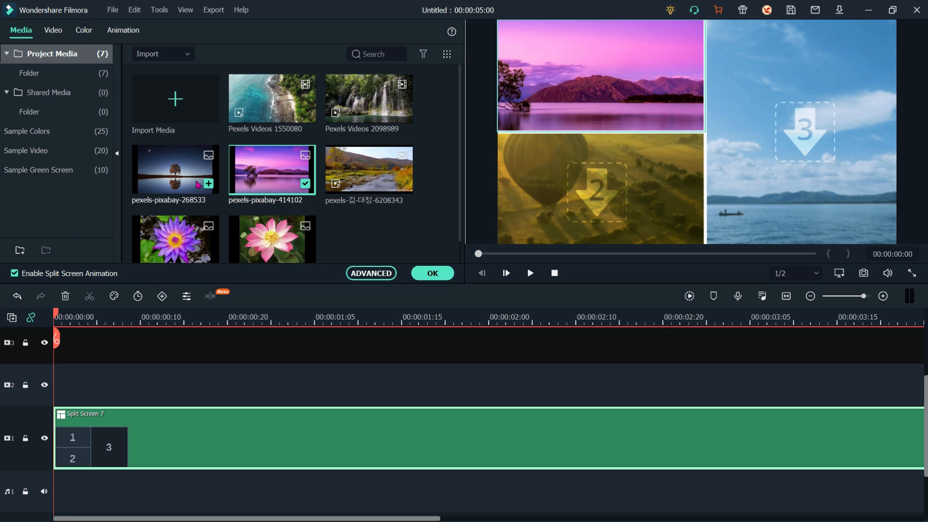
left_click_drag(198, 186, 532, 183)
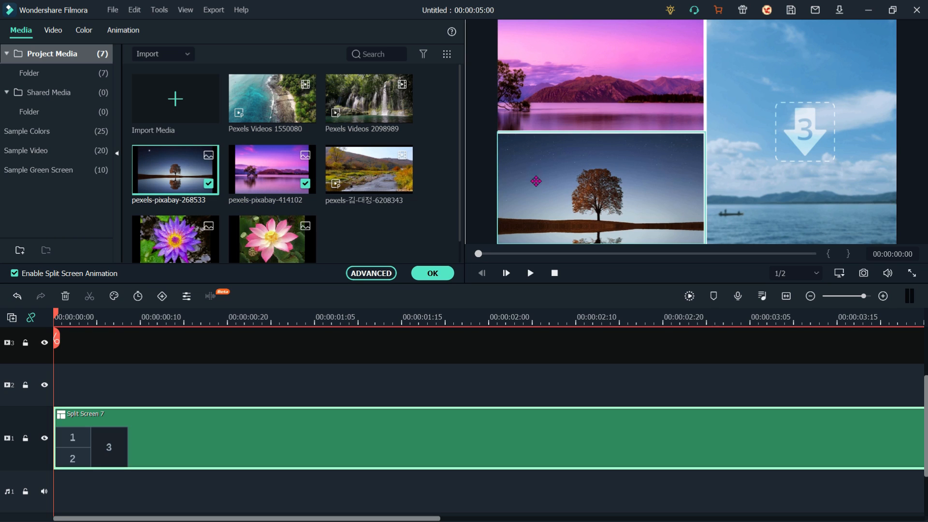
left_click(351, 90)
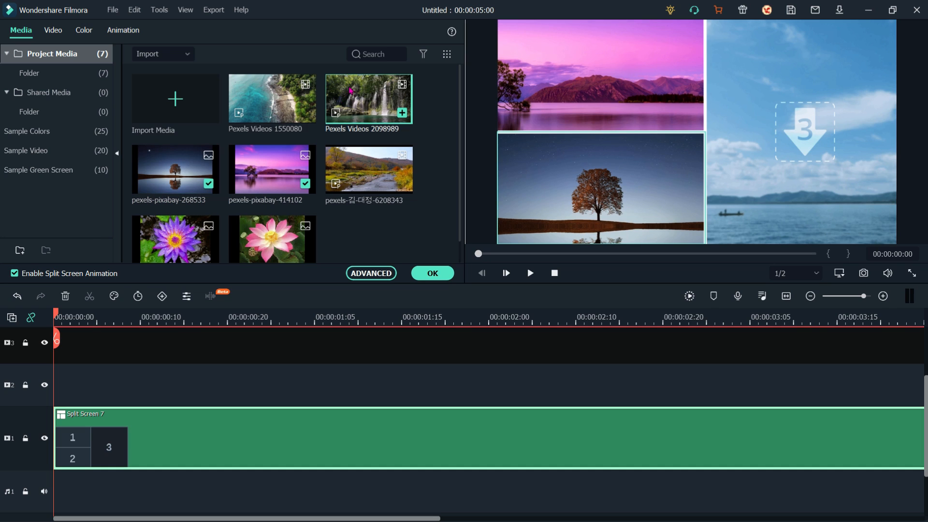
left_click_drag(251, 103, 769, 123)
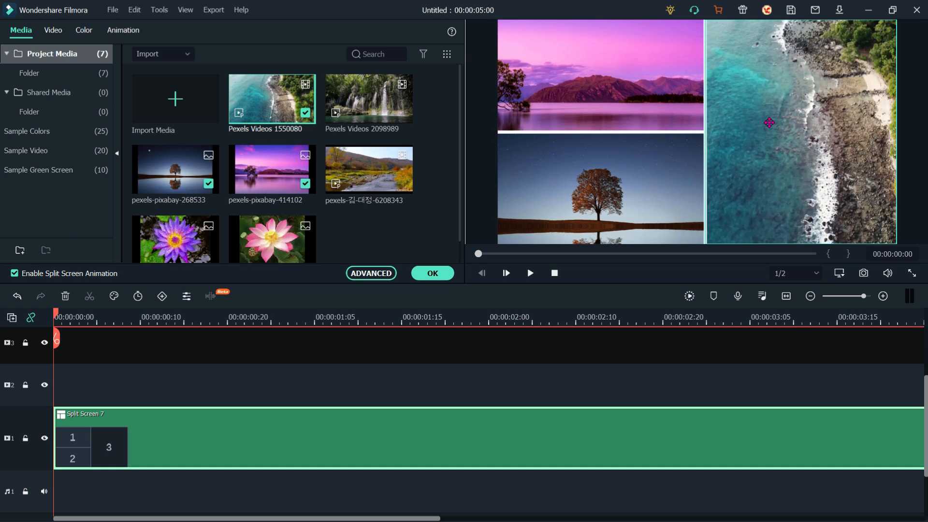
Step: Shift the lake image to the right within pane 1 of the three-pane split screen
left_click(606, 75)
left_click_drag(606, 75, 631, 74)
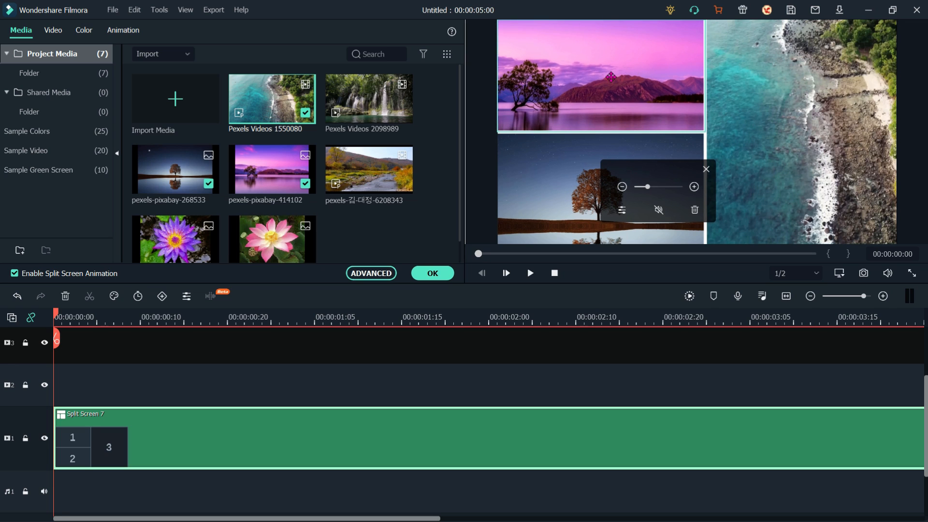
right_click(611, 77)
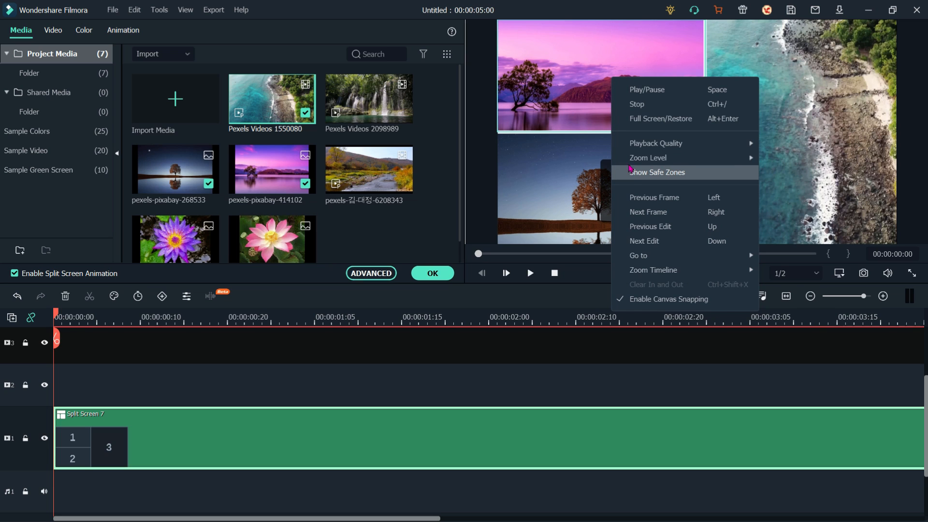
mouse_move(638, 160)
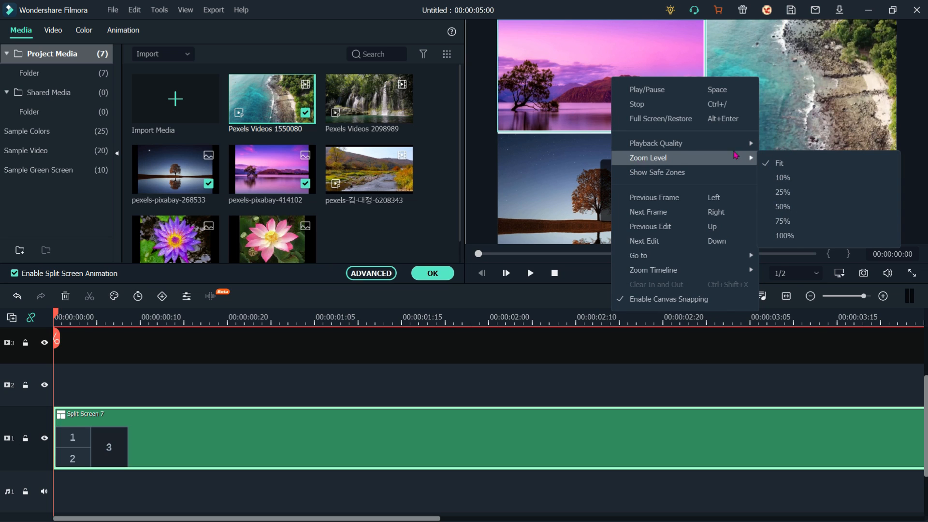
left_click(594, 65)
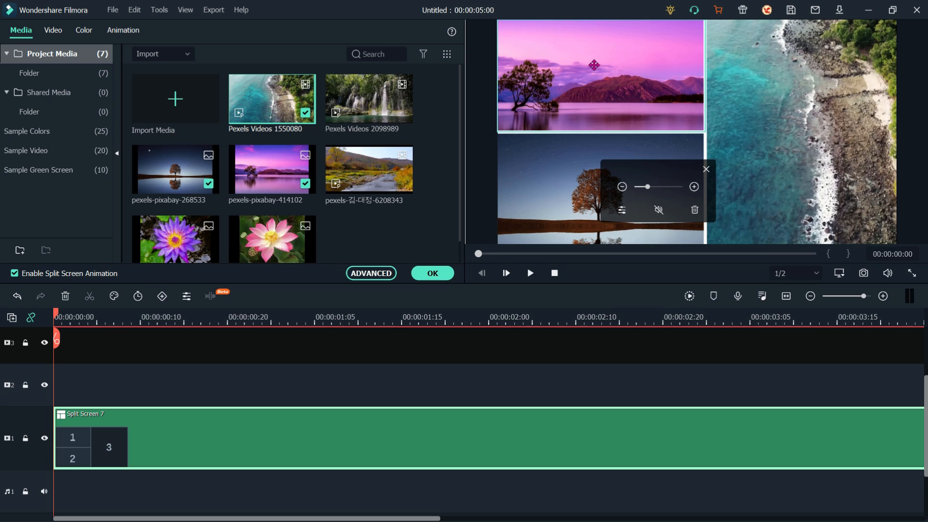
Step: Scale down the lake image in pane 1 by two zoom steps
left_click(621, 188)
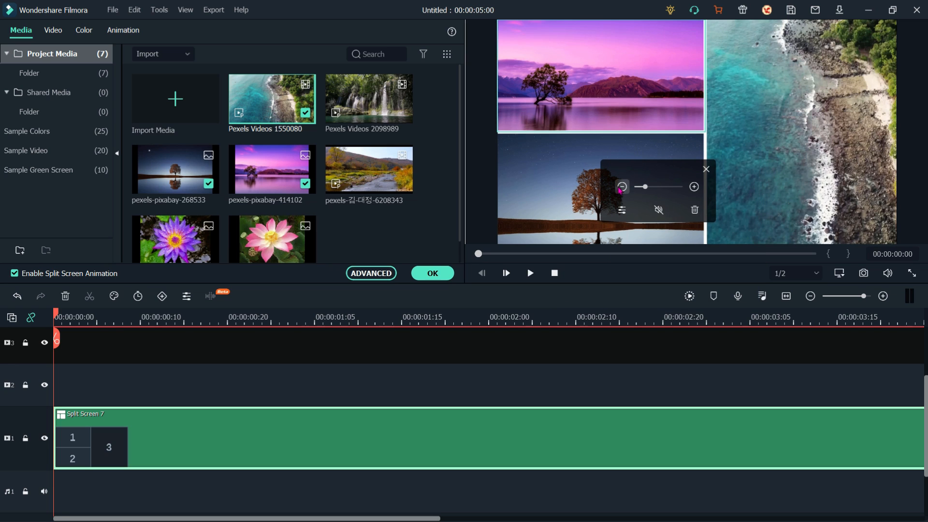
left_click(621, 187)
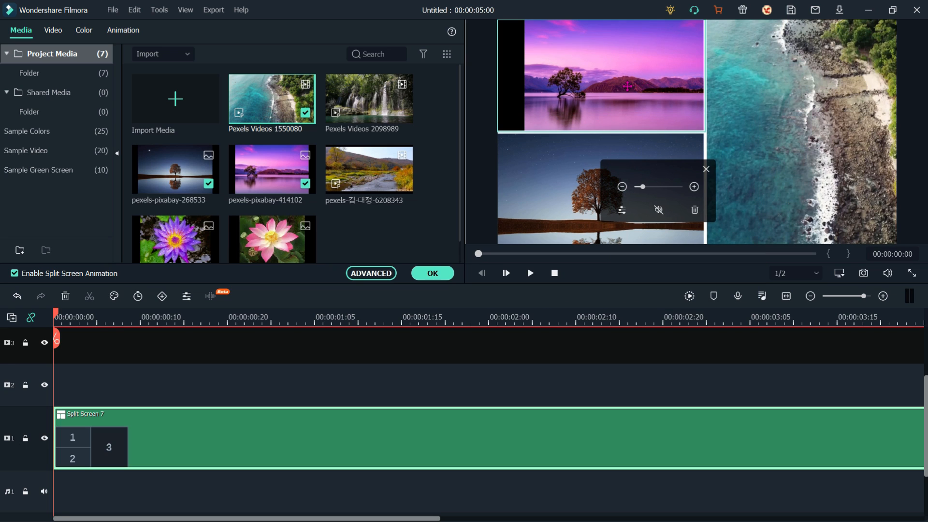
Step: Shift the lake image left to cover pane 1, scale it up by one zoom step and nudge it slightly upward
mouse_move(622, 86)
left_mouse_down()
mouse_move(600, 87)
mouse_move(619, 88)
left_mouse_up()
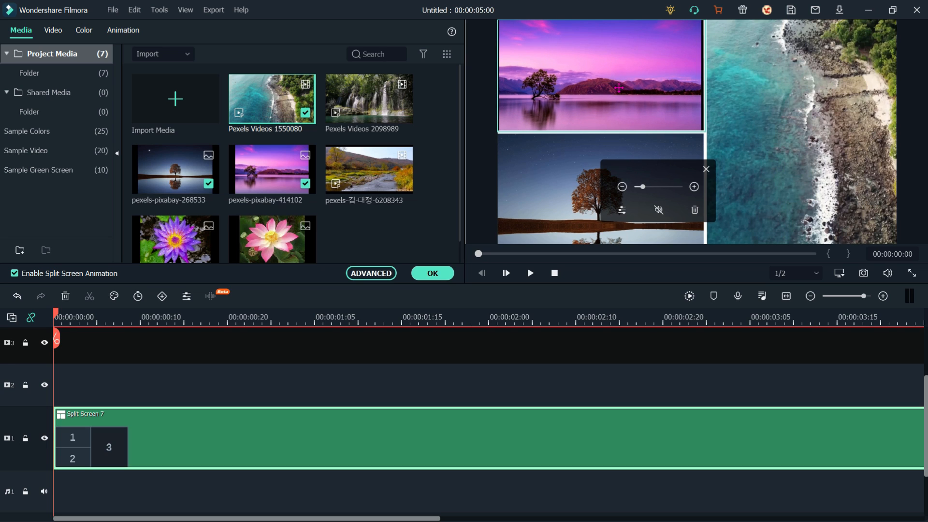
left_click(694, 187)
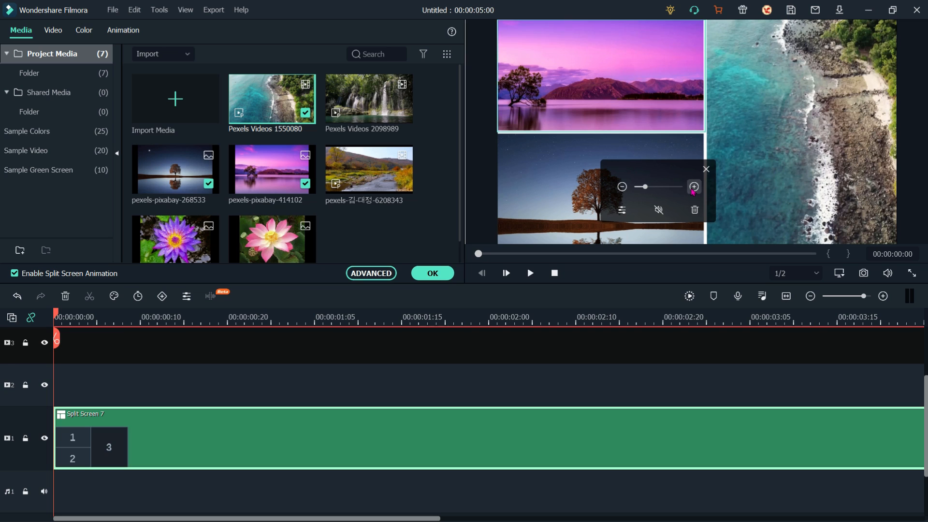
left_click_drag(640, 99, 639, 92)
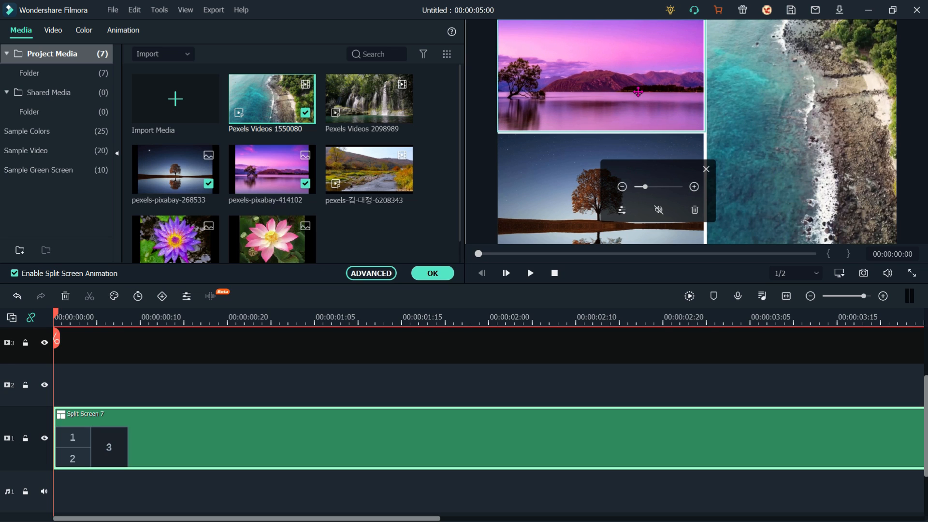
Step: Nudge the tree image in pane 2 and the coast video in pane 3 slightly, and close the floating pane controls
left_click(562, 187)
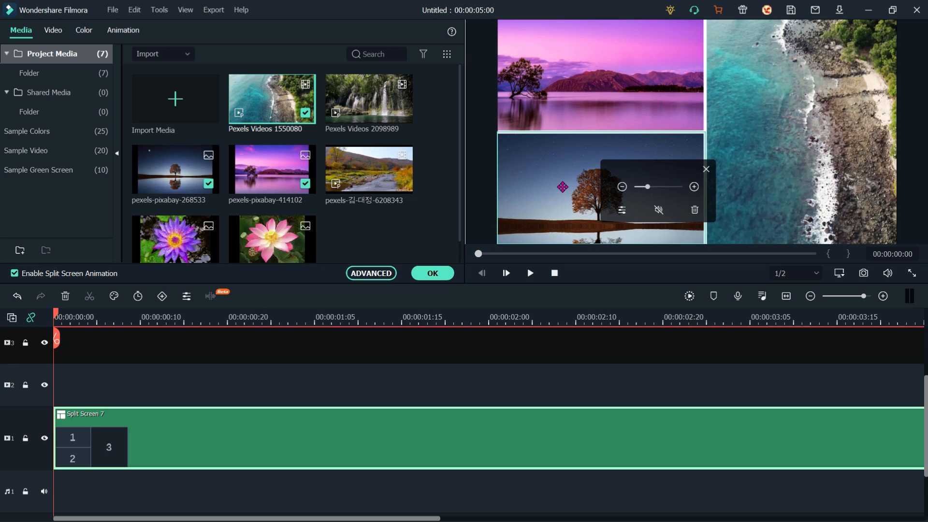
left_click_drag(562, 187, 561, 187)
left_click(779, 105)
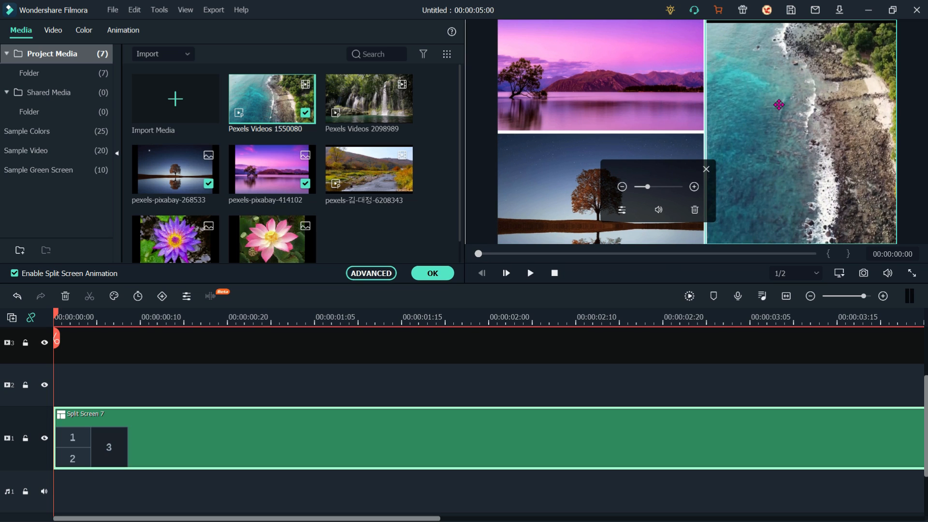
left_click(706, 169)
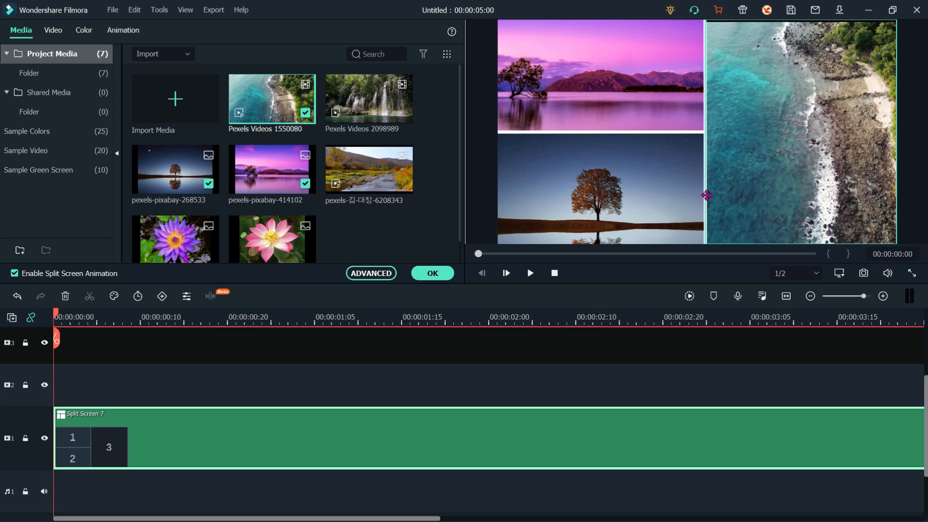
Step: Preview the three-pane split screen in full screen, replay it from the start and return to the editor
left_click(913, 273)
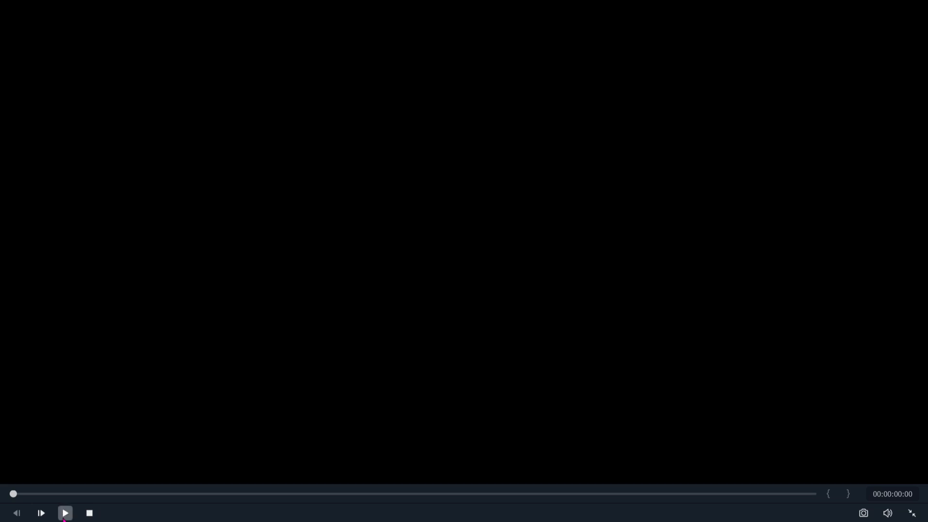
left_click(66, 513)
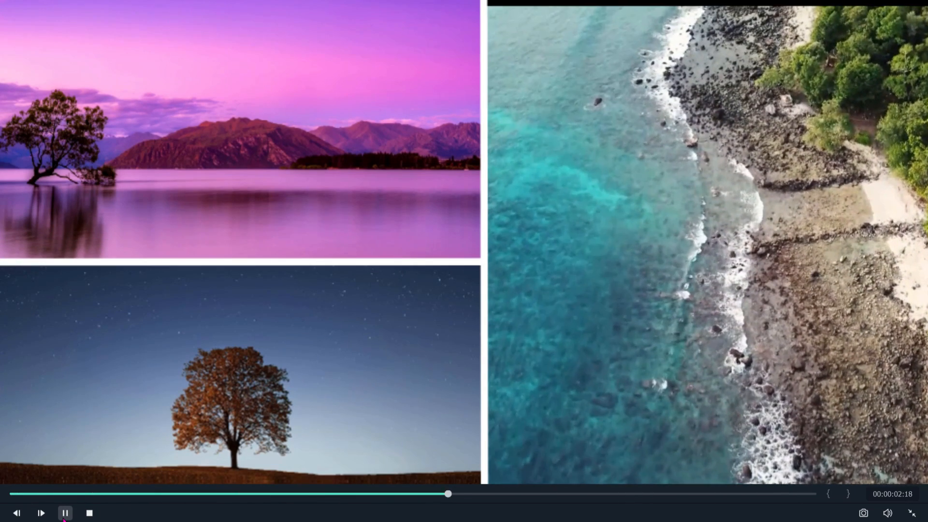
left_click(34, 494)
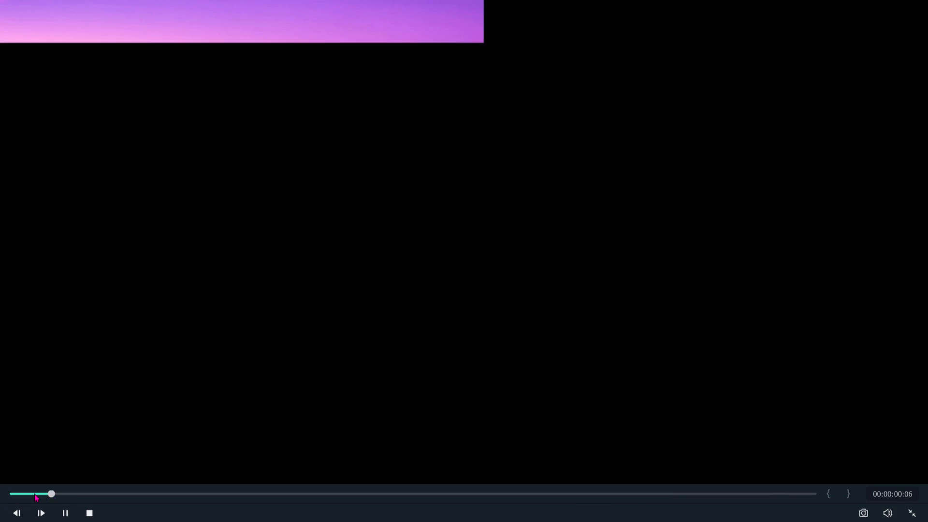
left_click(14, 494)
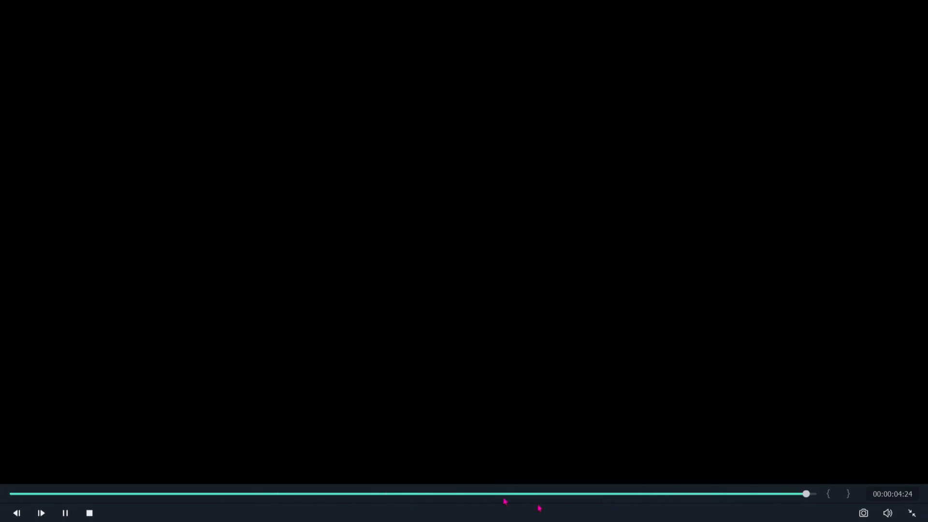
left_click(911, 514)
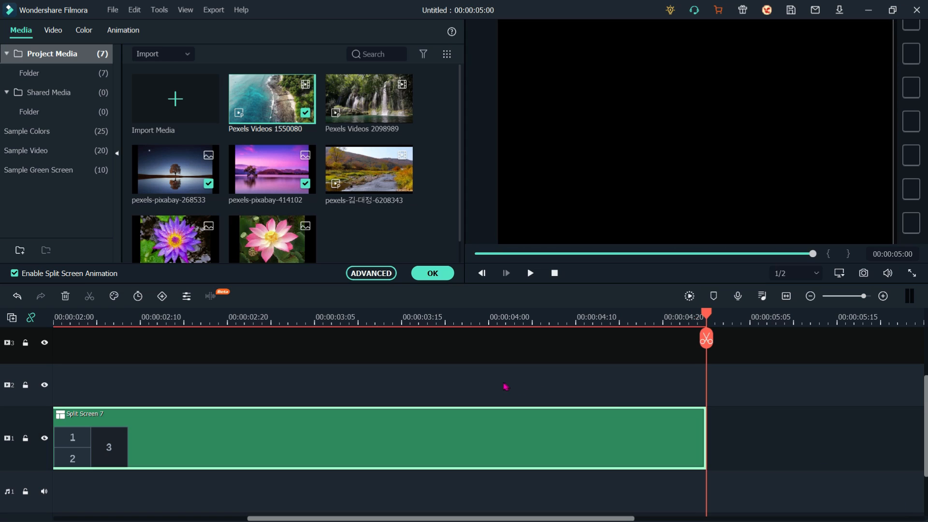